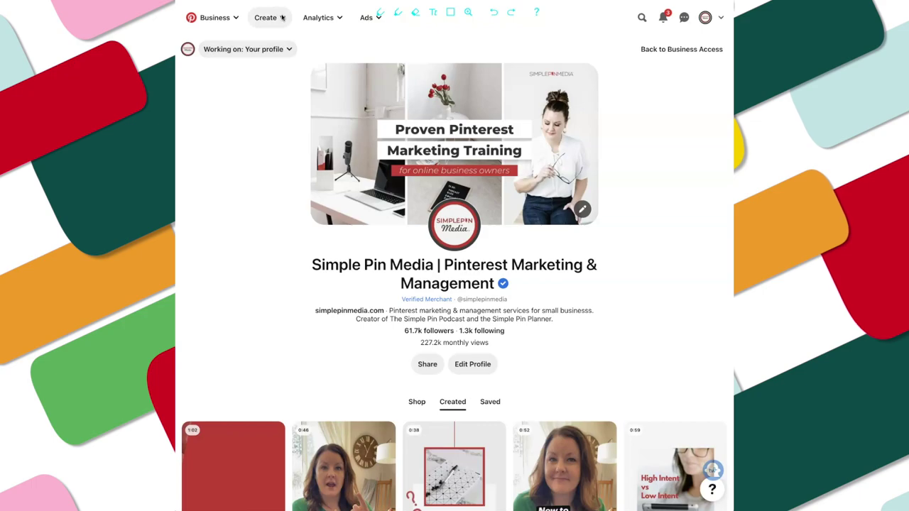
Create a new pin and upload the "Scale your business with custom designed pin templates." image from the SPM Pinterest folder
left_click(276, 15)
left_click(250, 44)
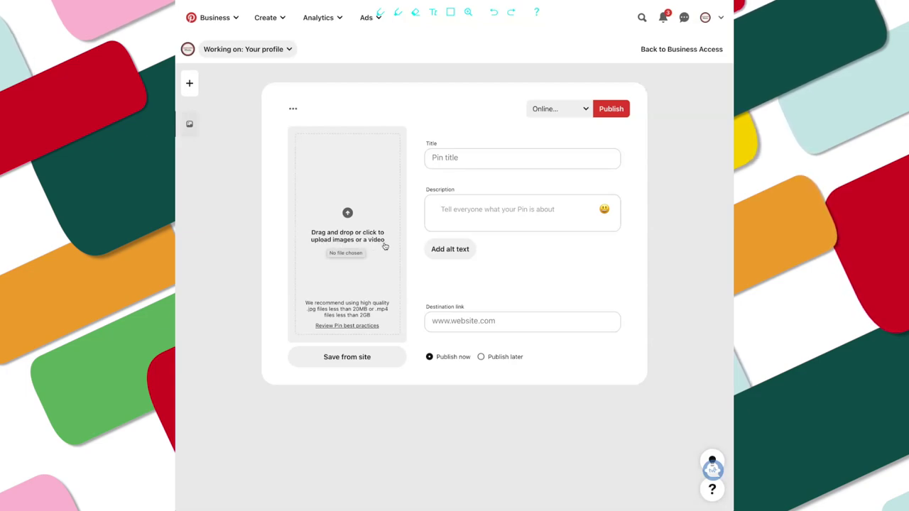
left_click(352, 216)
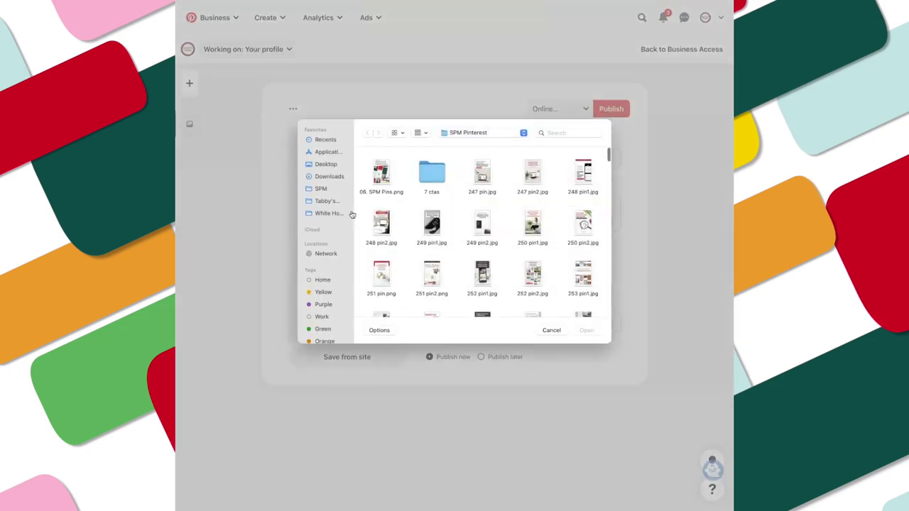
scroll(448, 258, "down", 15)
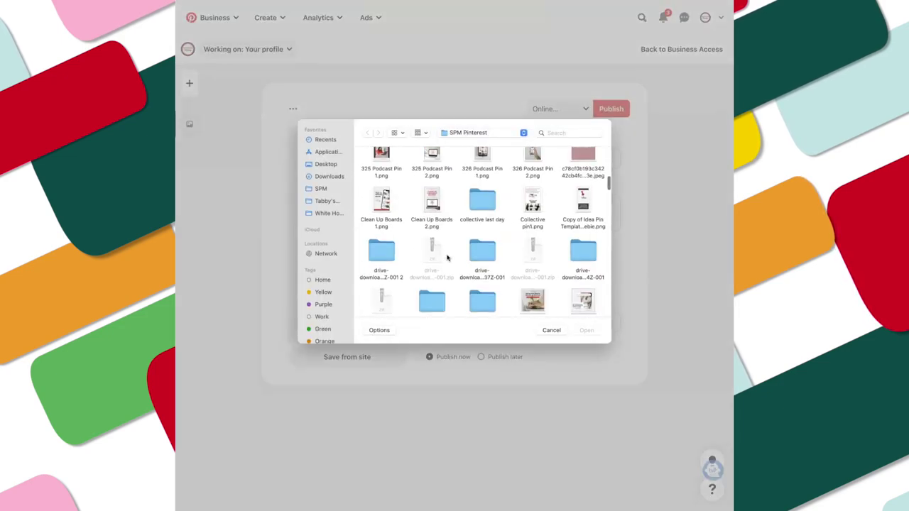
scroll(447, 258, "down", 10)
left_click(432, 181)
left_click(594, 331)
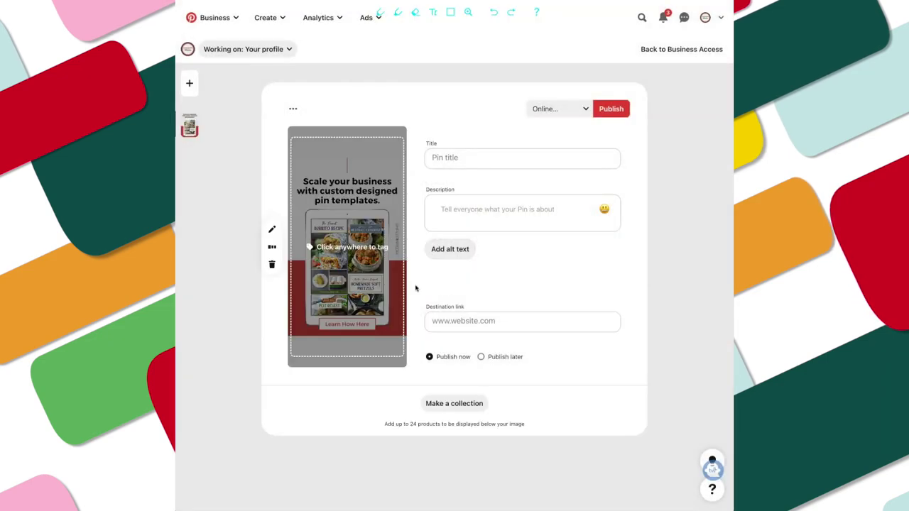
Title the pin "Canva Pin Templates for Your Niche" and add the description beginning "Overwhelmed by creating Pinterest images? We've got you!"
left_click(450, 159)
type("Canva Pin")
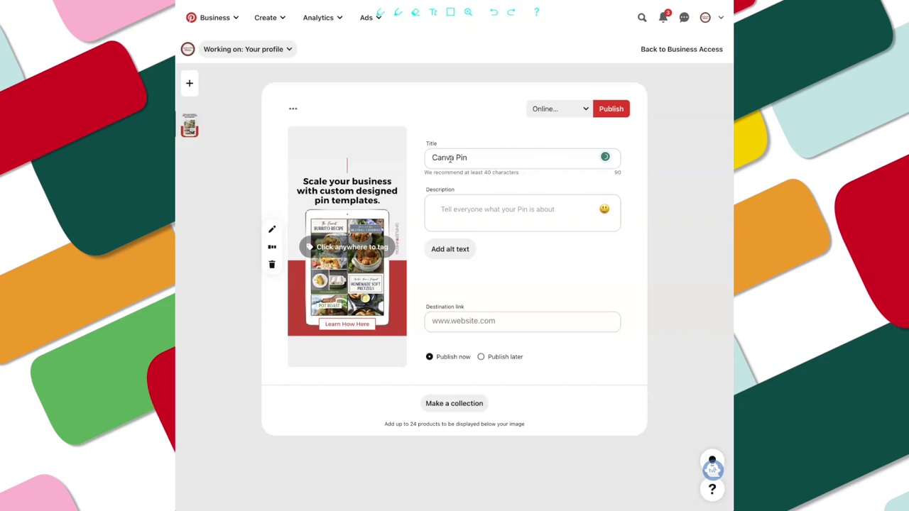
type(" Templates for")
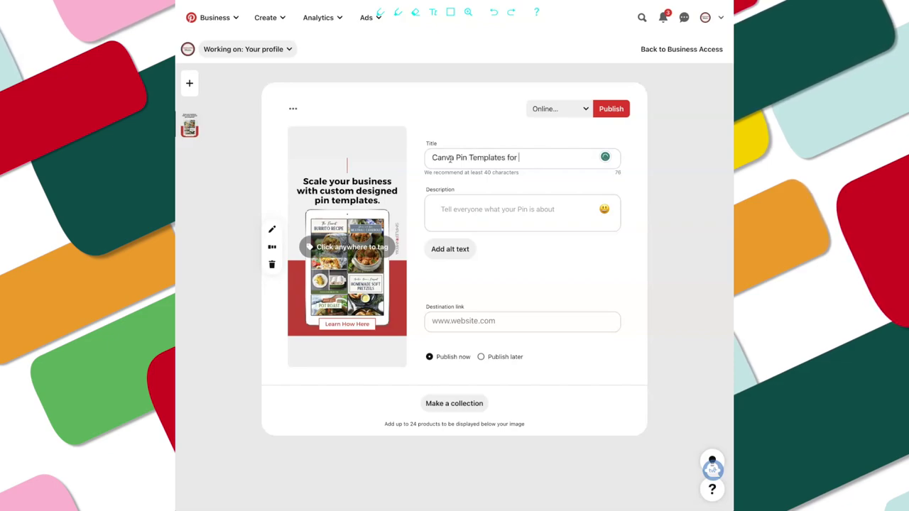
type(" Your Niche")
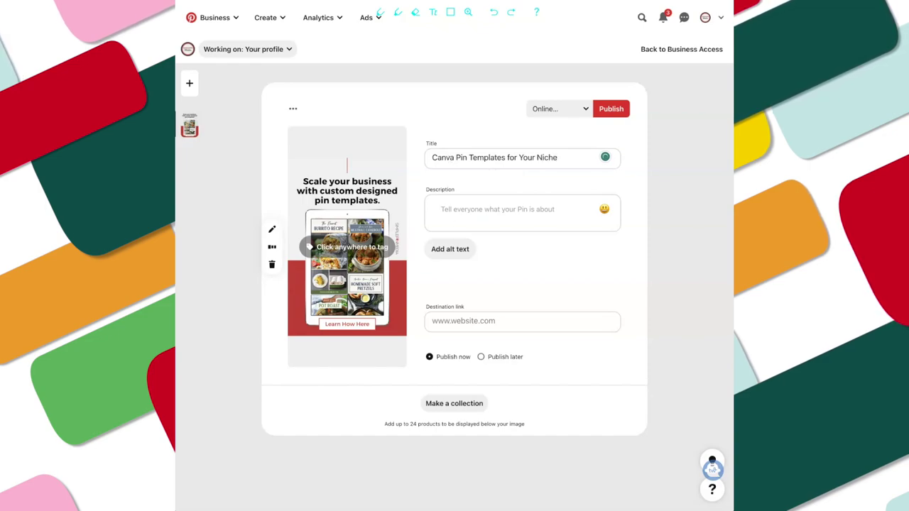
left_click(488, 211)
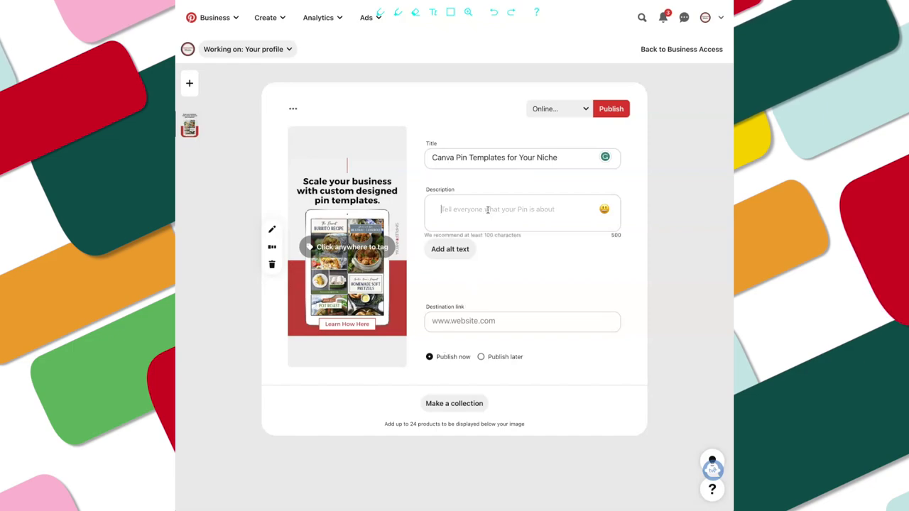
type("Overwhelmed by creating Pinterest images? We've got you!Click here for high-converting Pinterest Templates to use with your Canva account. Click to explore the templates, custom designed for 5 different business types and niches!\\n")
Add the alt text "iPad showing various Pin image examples" and paste the simplepinshop.com/collections/food-blogger-pinterest-templates destination link
left_click(444, 279)
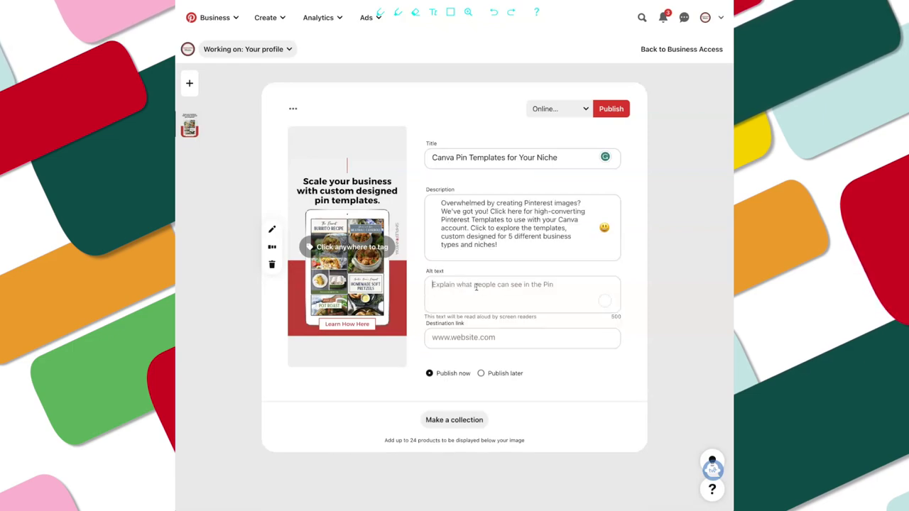
type("iPa")
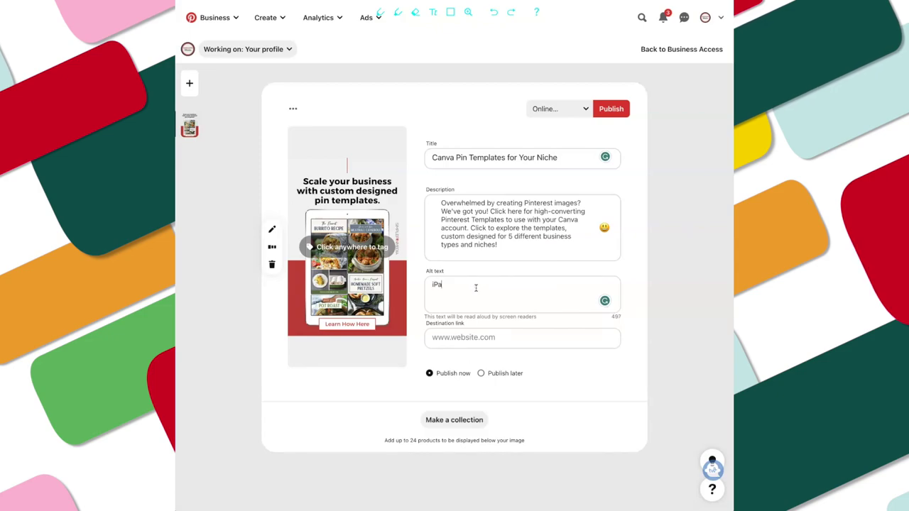
type("d showing ")
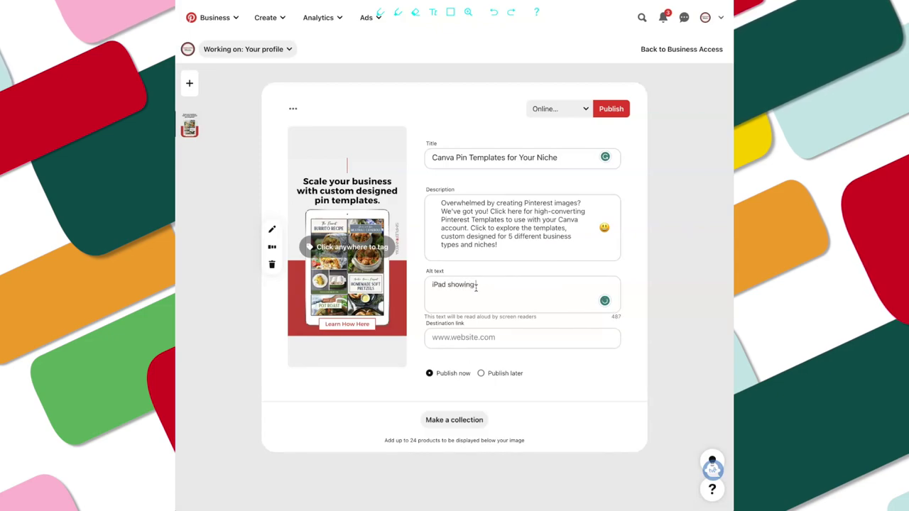
type("various P")
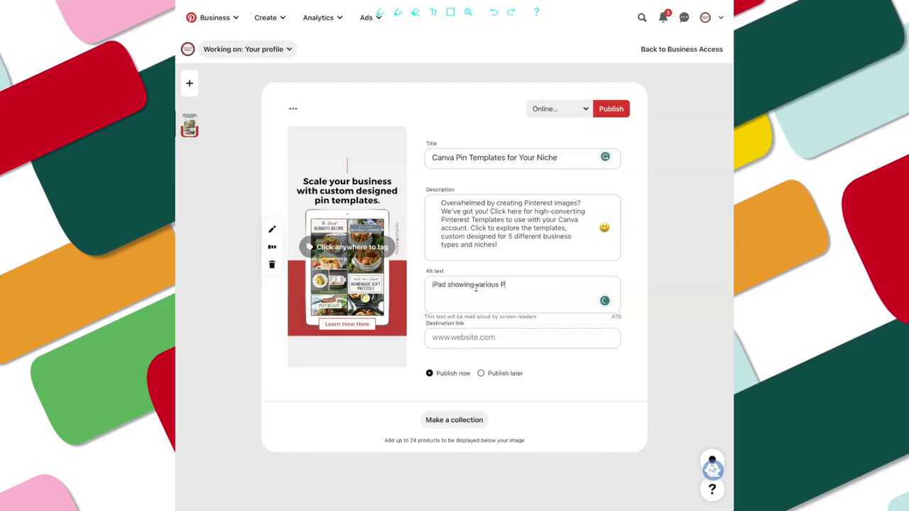
type("in image")
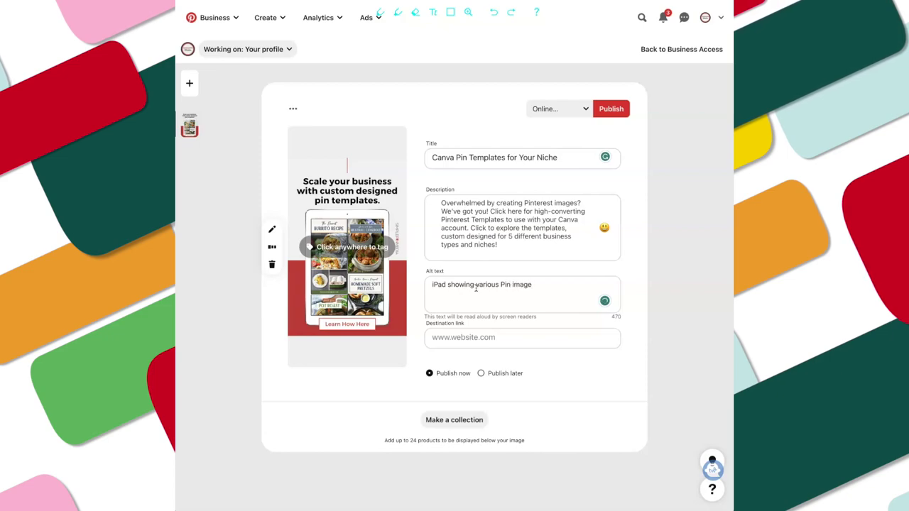
type(" examples")
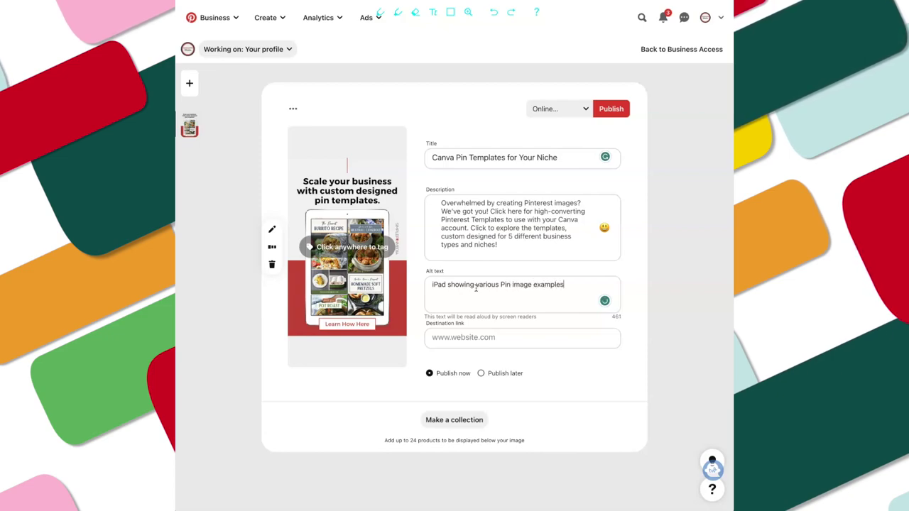
left_click(470, 336)
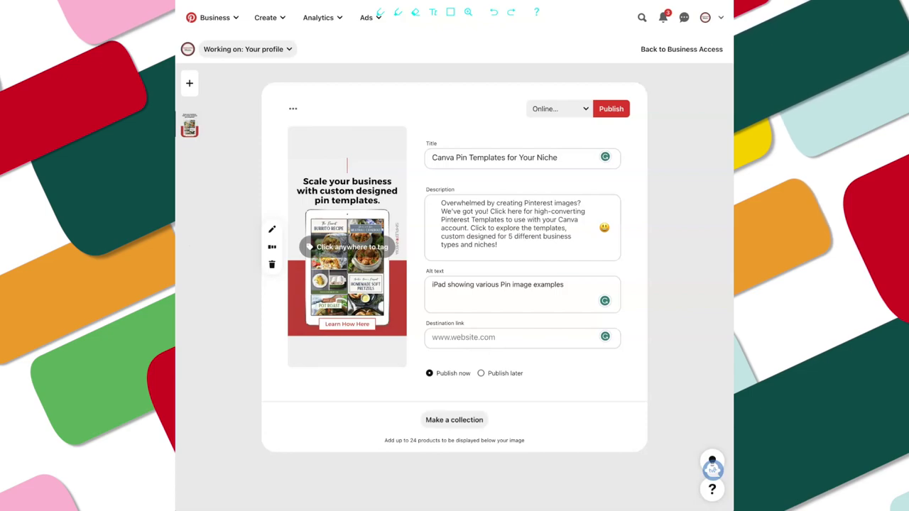
key("ctrl+v")
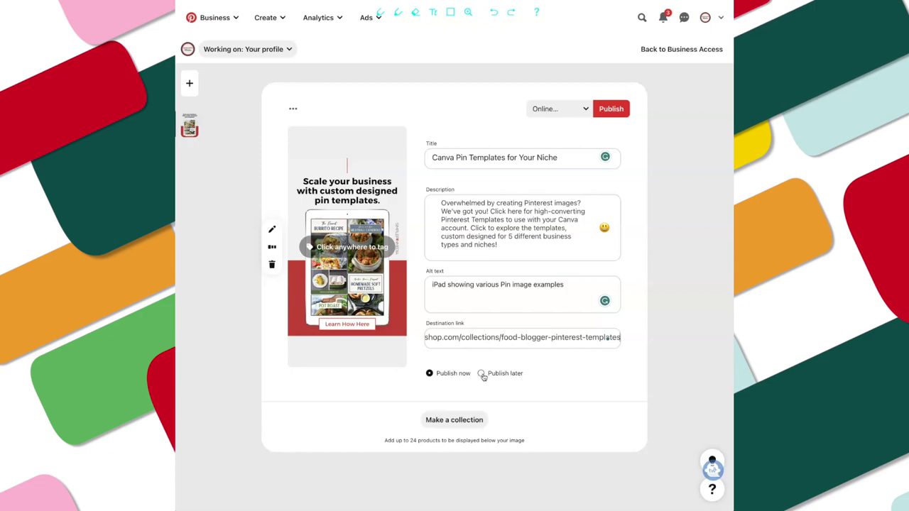
Schedule the pin to publish later, on 04/03/2023
left_click(429, 373)
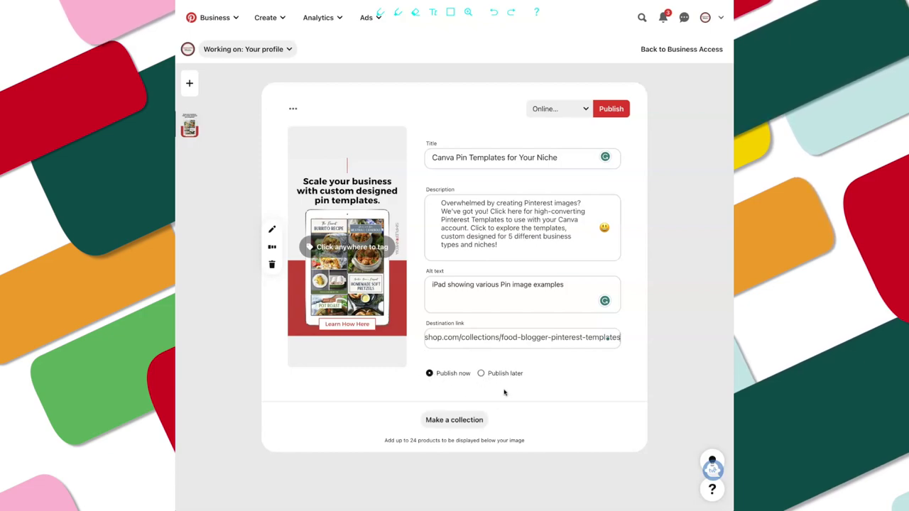
left_click(481, 374)
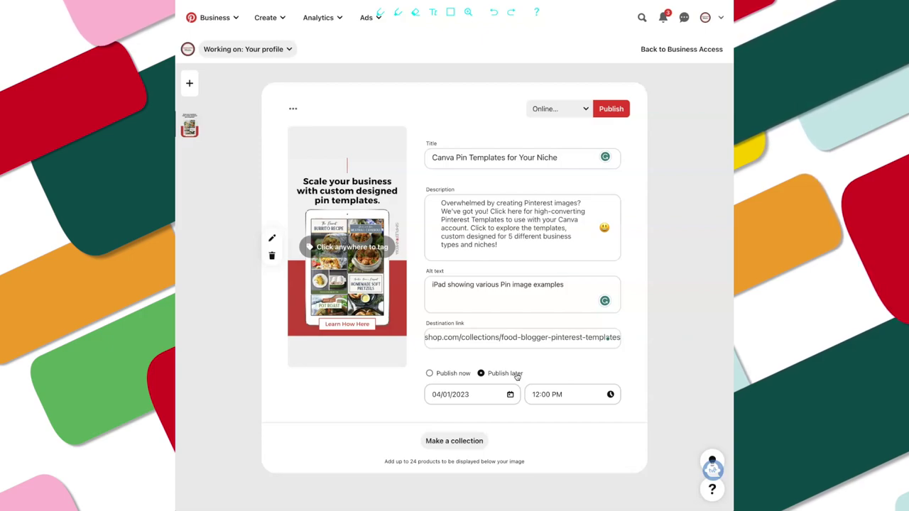
left_click(455, 396)
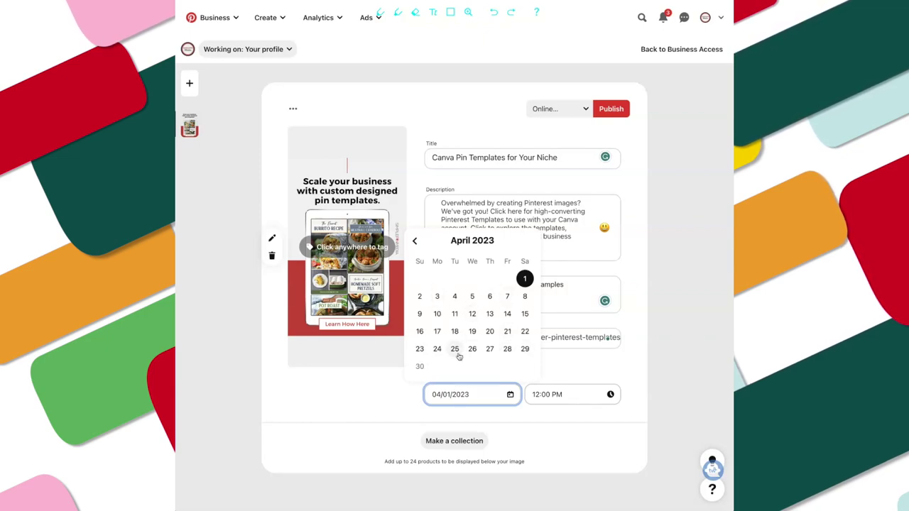
left_click(437, 297)
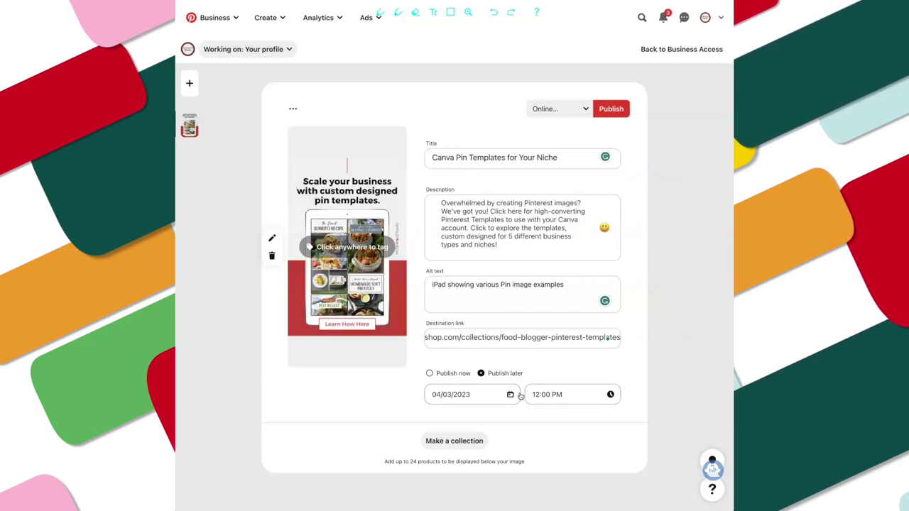
Tag the pinterest-templates-for-food-bloggers product on the pin image using its shop URL
left_click(337, 267)
left_click(612, 53)
key("ctrl+v")
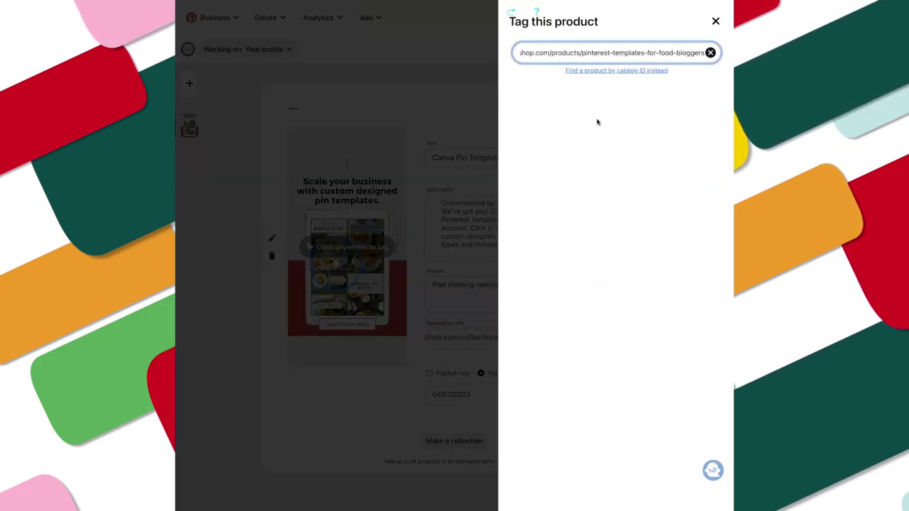
left_click(564, 128)
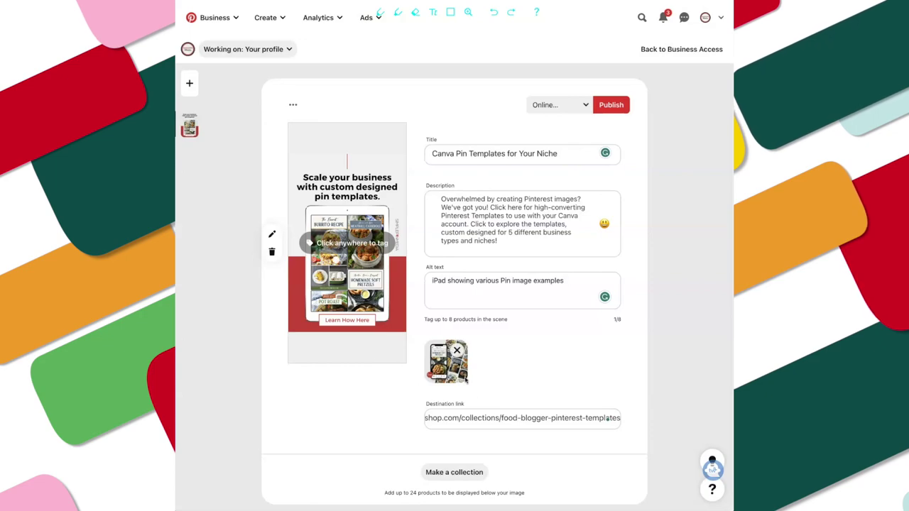
Tag a second product on the pin image using the universal-idea-pin-templates-for-all-content-creators URL
left_click(360, 285)
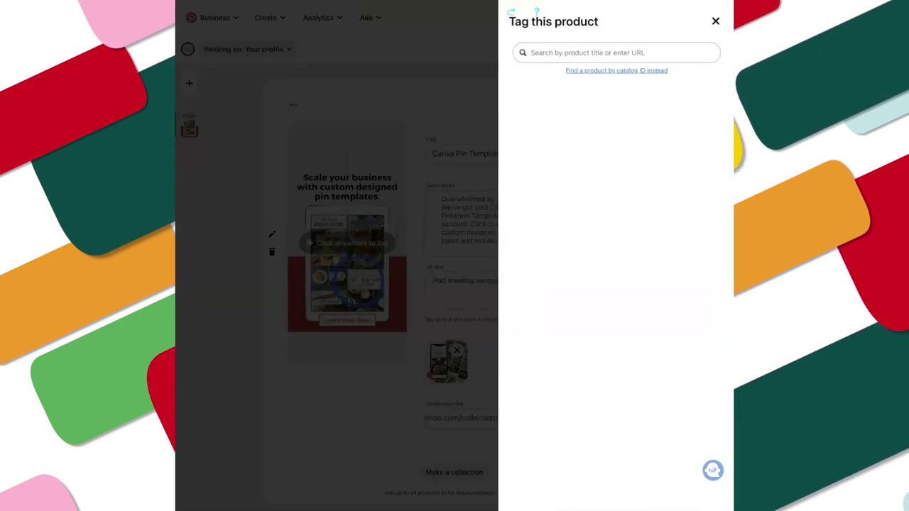
left_click(626, 52)
key("ctrl+v")
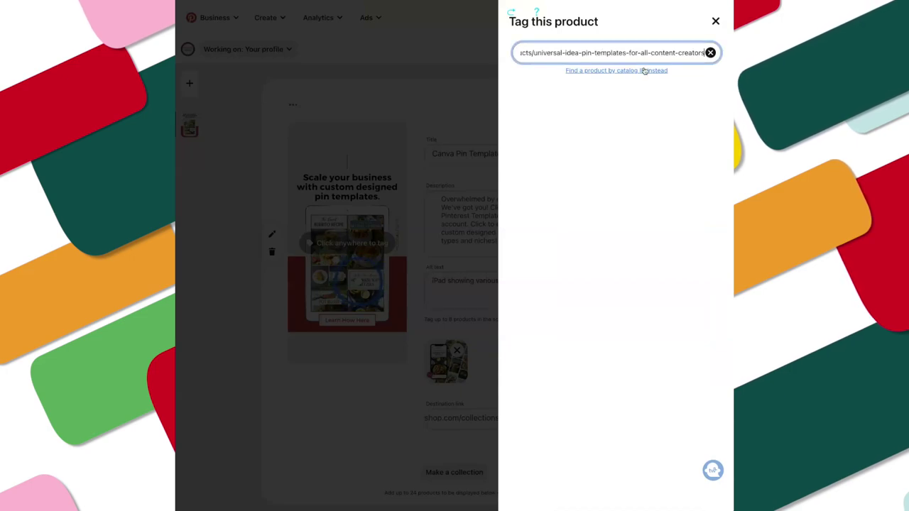
left_click(550, 139)
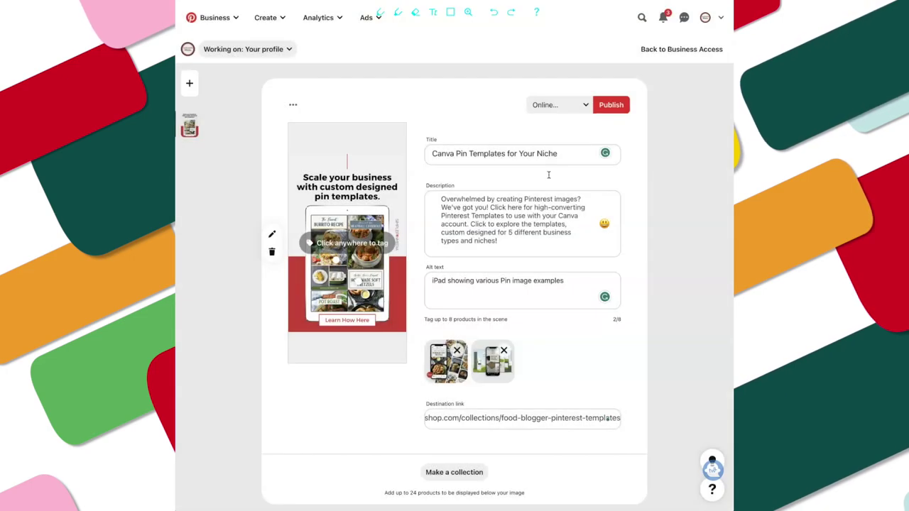
Search the boards for "Best prac" and assign the pin to the matching "Pinterest Best..." board
scroll(501, 364, "down", 1)
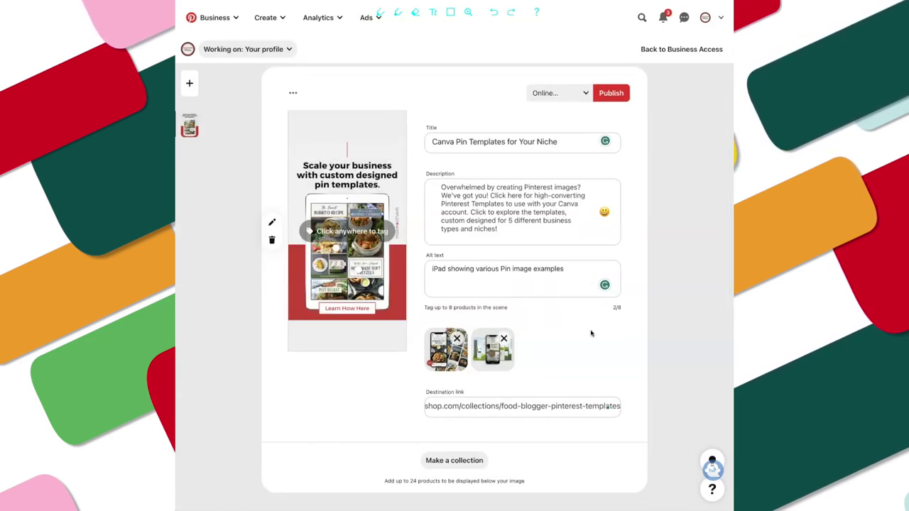
left_click(584, 92)
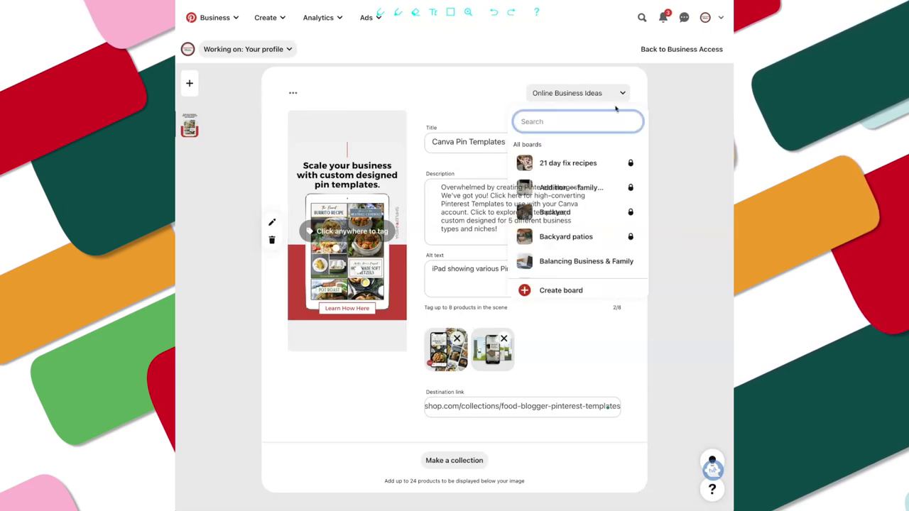
type("Best")
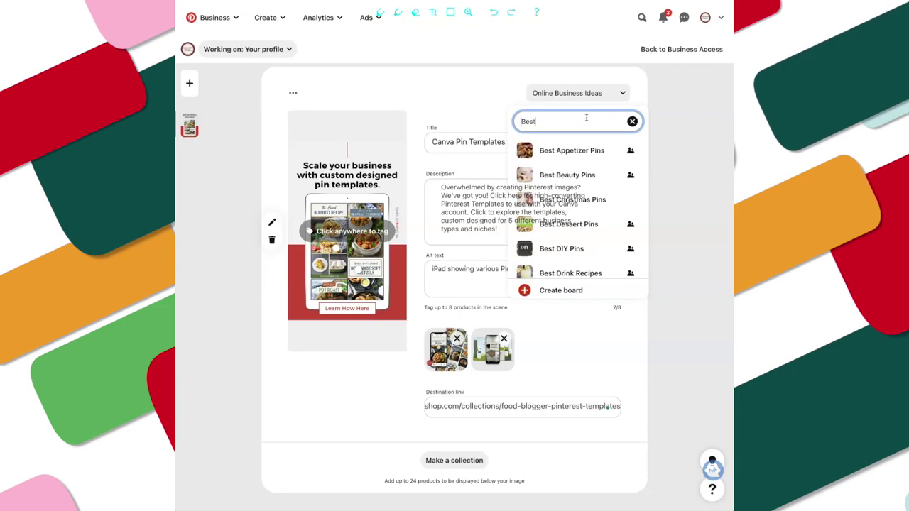
type(" prac")
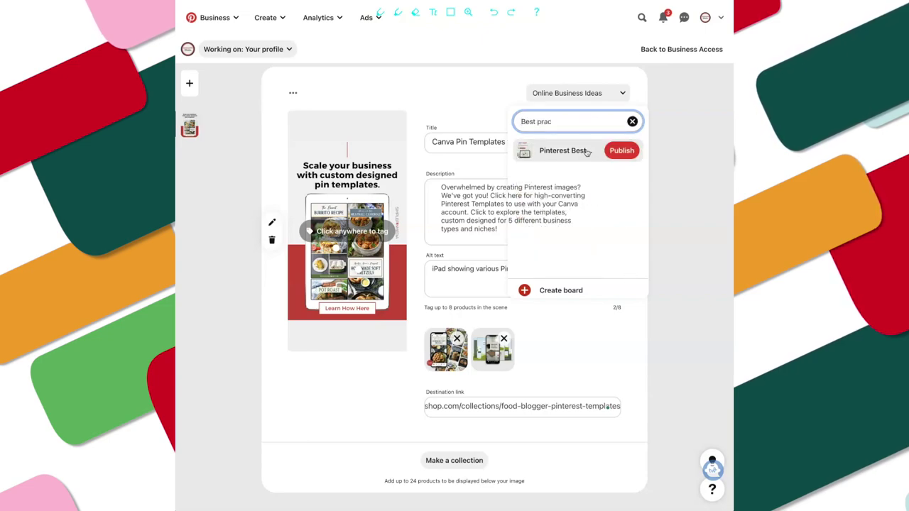
left_click(587, 150)
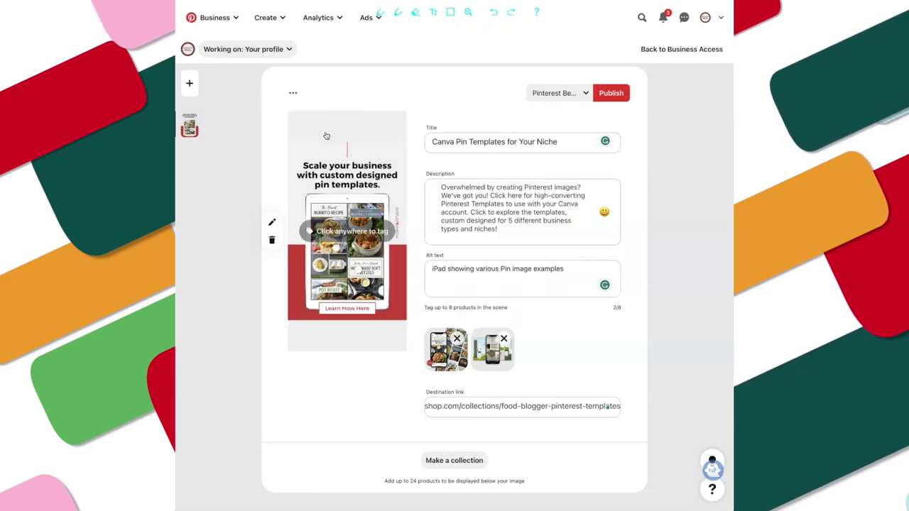
Duplicate the pin draft and remove both tagged products from the copy
left_click(294, 93)
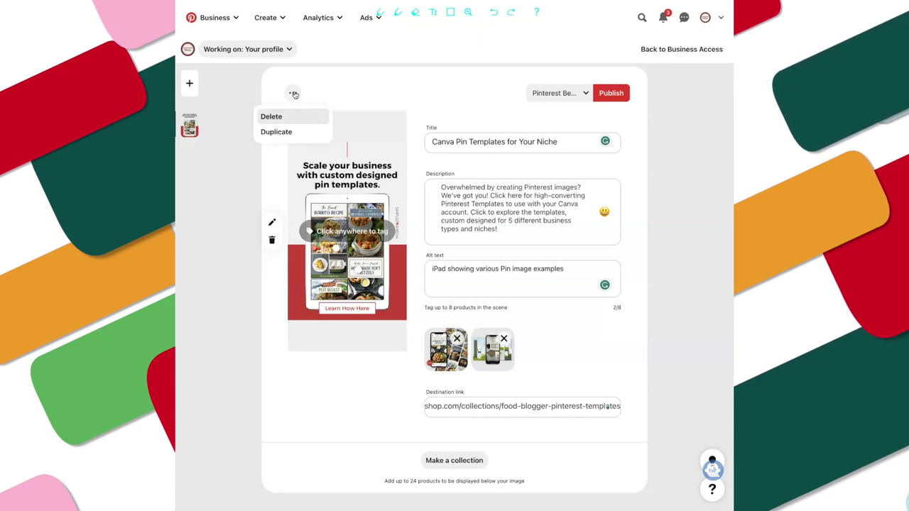
left_click(277, 132)
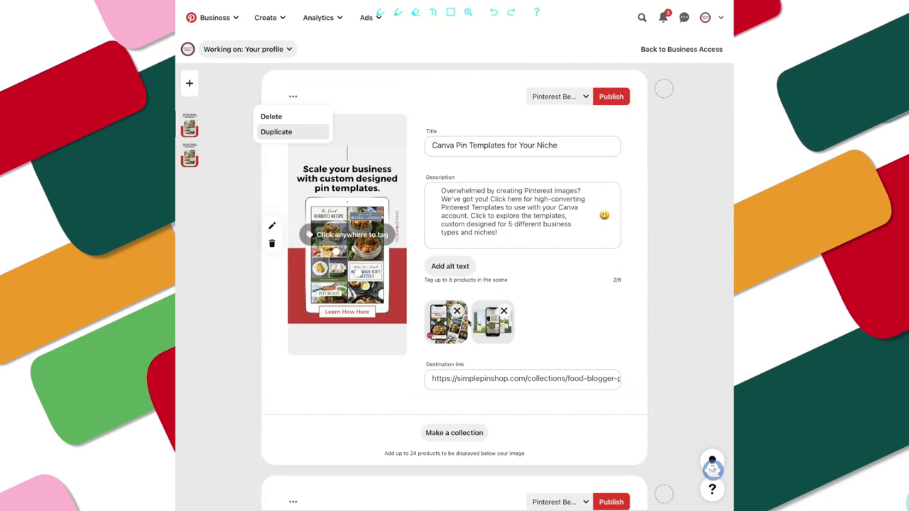
scroll(467, 323, "down", 1)
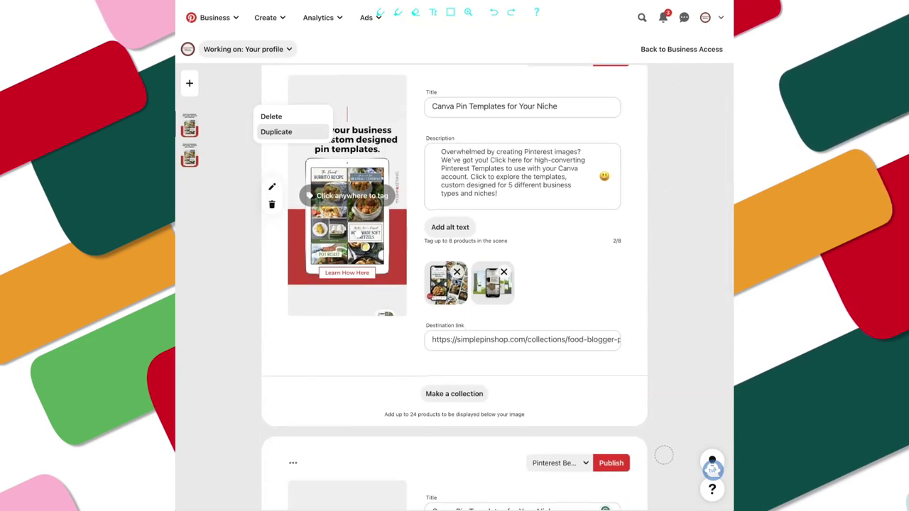
scroll(468, 292, "up", 1)
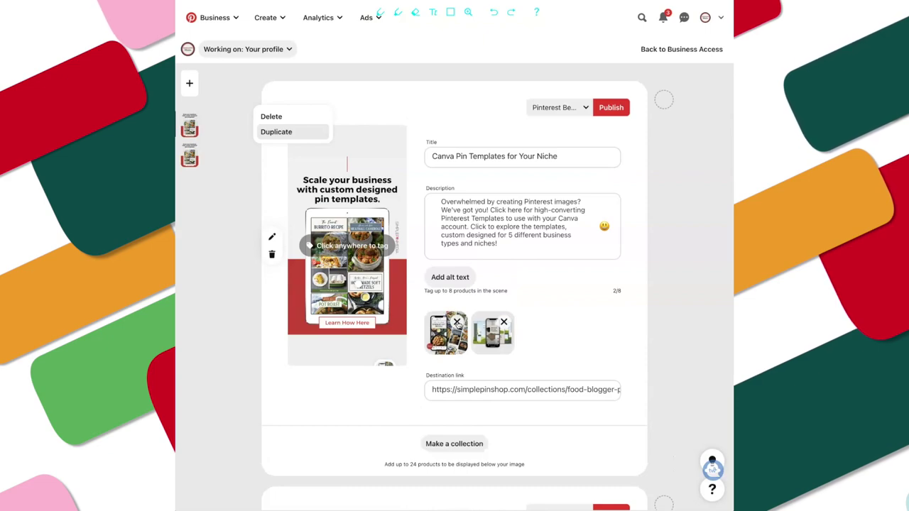
left_click(458, 322)
left_click(457, 323)
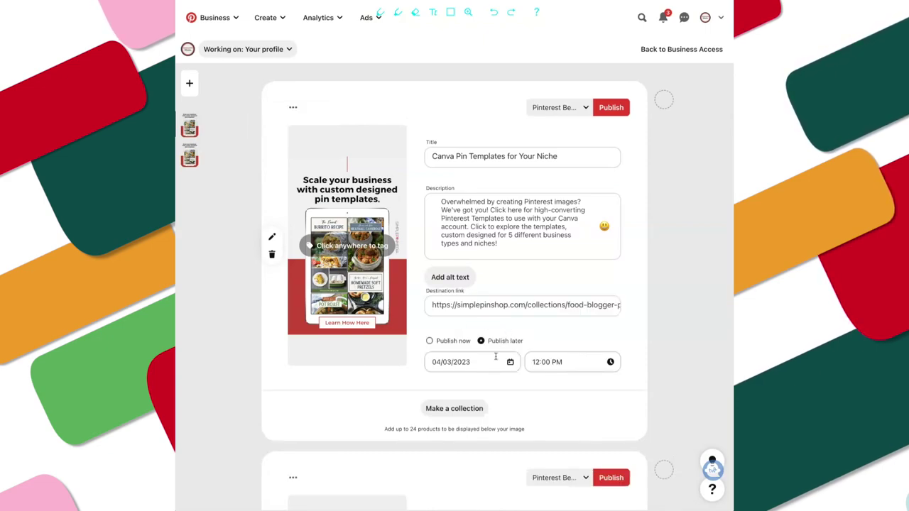
Set the duplicate pin's publish date to 04/10/2023 and tag the universal-idea-pin-templates-for-all-content-creators product using its simplepinshop.com URL
left_click(472, 361)
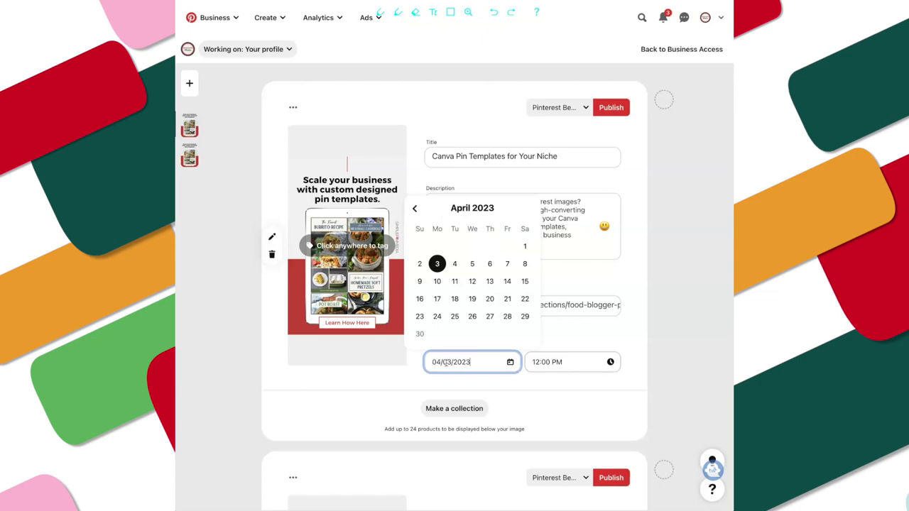
left_click(437, 281)
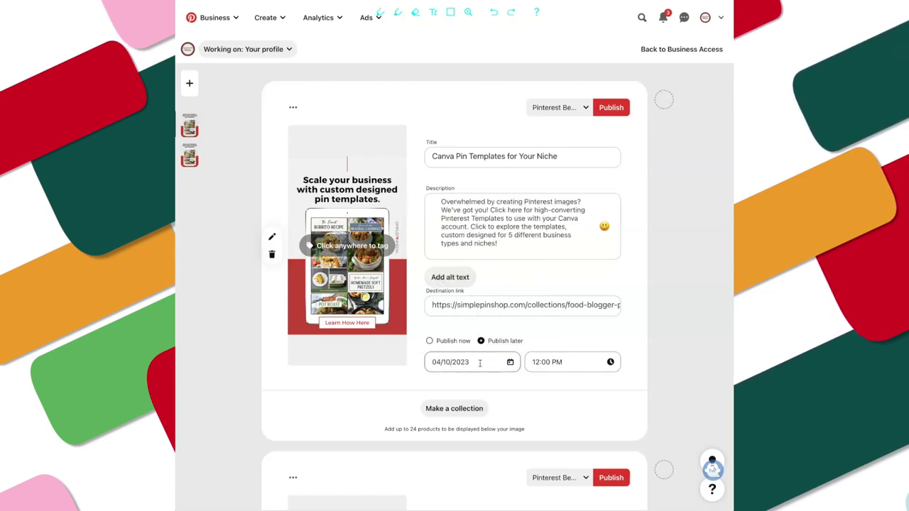
left_click(325, 274)
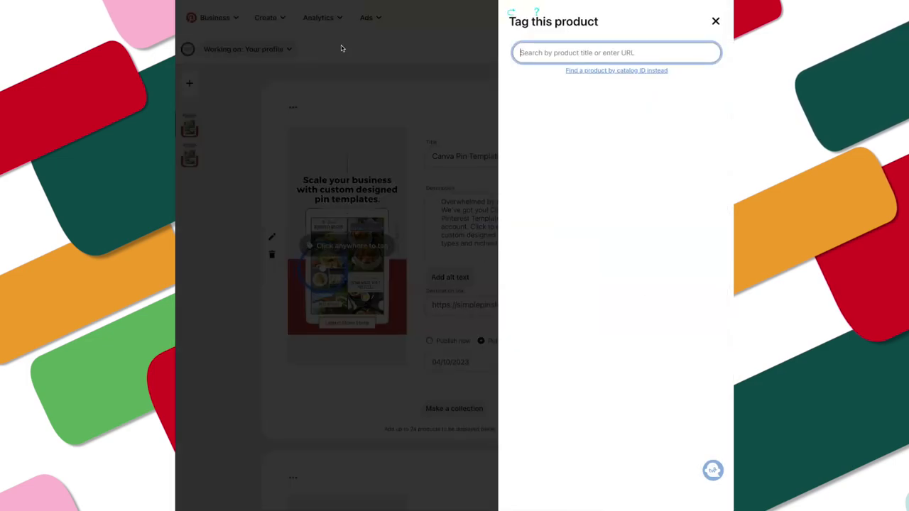
left_click(640, 57)
type("https://simplepinshop.com/products/universal-idea-pin-templates-for-all-content-creators")
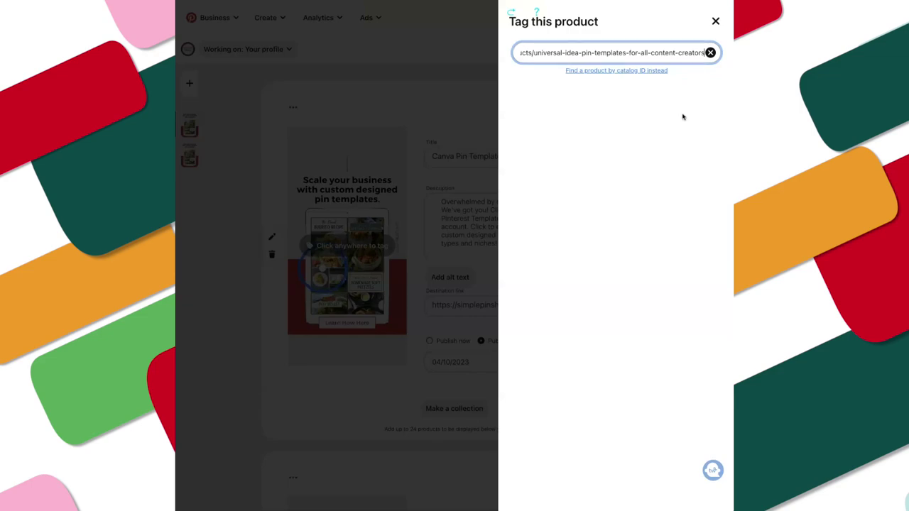
left_click(545, 133)
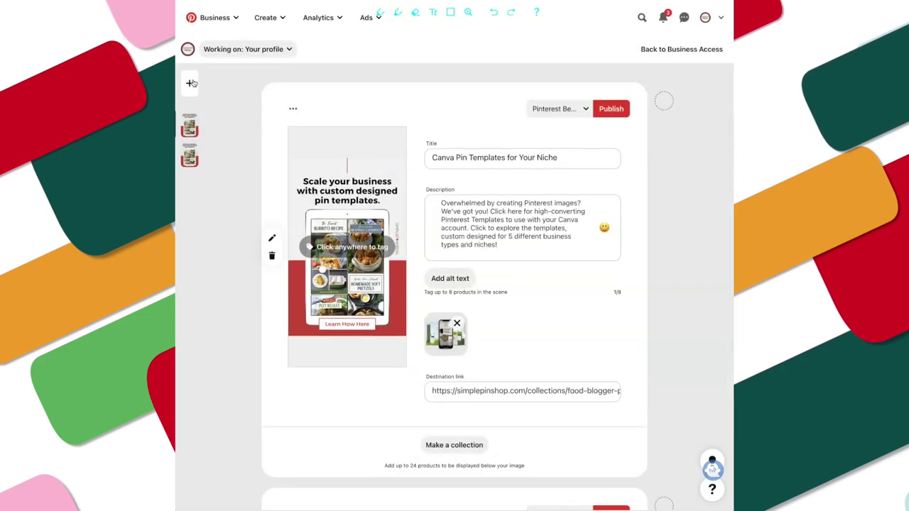
Add a new pin draft and assign it to the Pinterest Marketing Education board by searching the boards for "educ"
left_click(190, 83)
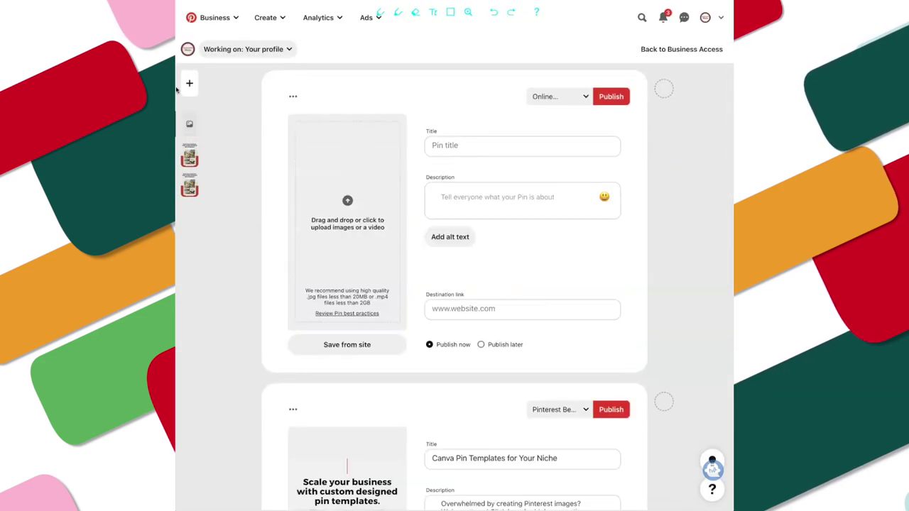
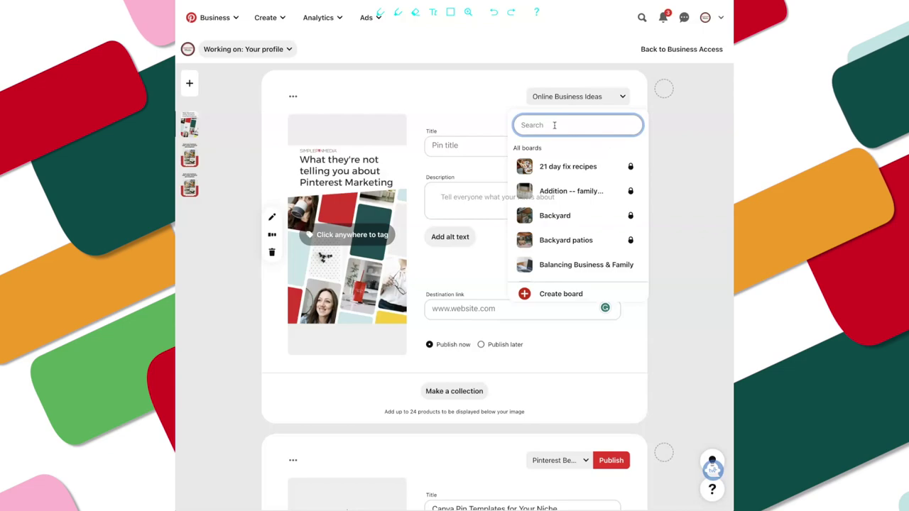
type("educ")
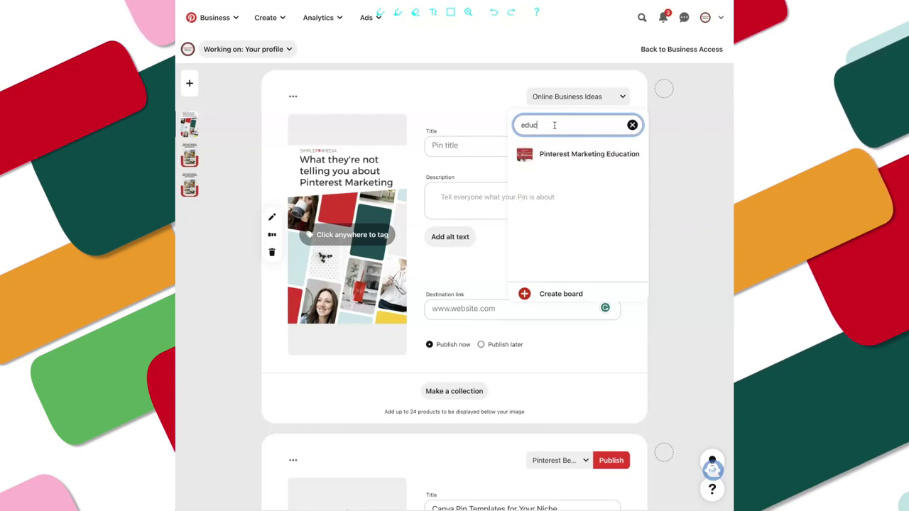
left_click(569, 149)
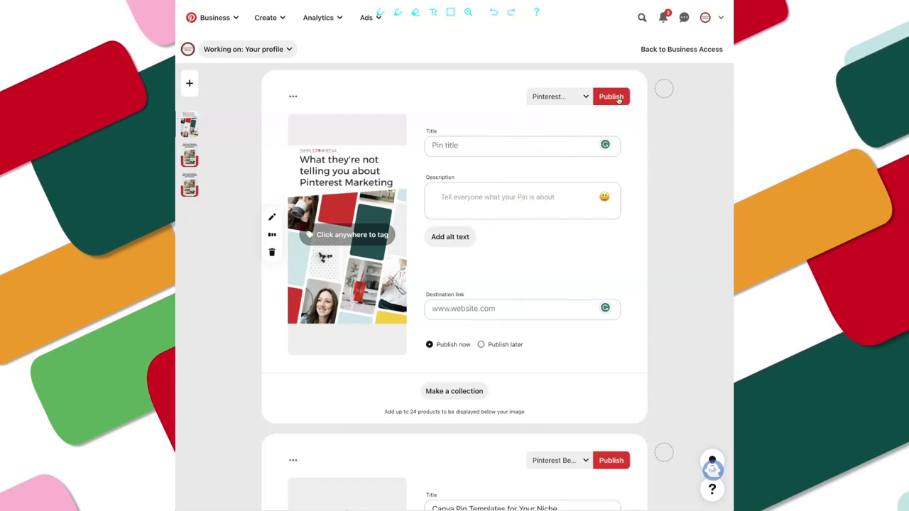
Select all three pin drafts for bulk publishing
scroll(619, 211, "down", 5)
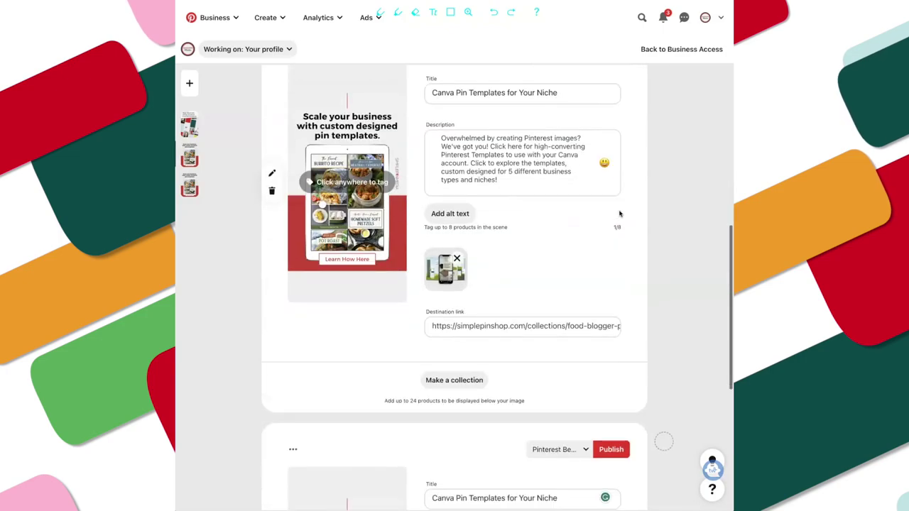
scroll(619, 213, "up", 5)
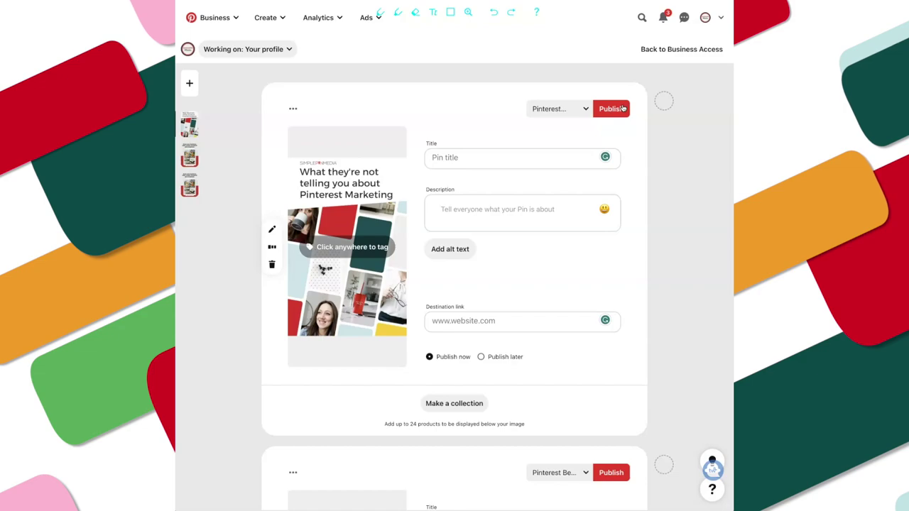
left_click(664, 100)
left_click(563, 265)
scroll(561, 284, "down", 2)
left_click(564, 372)
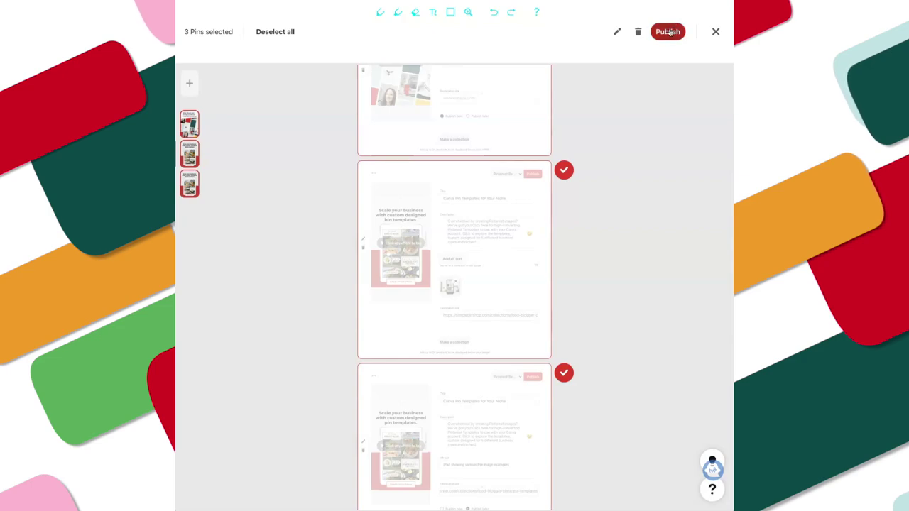
Deselect all three pin drafts and leave the bulk selection
left_click(564, 373)
left_click(564, 170)
scroll(563, 171, "up", 2)
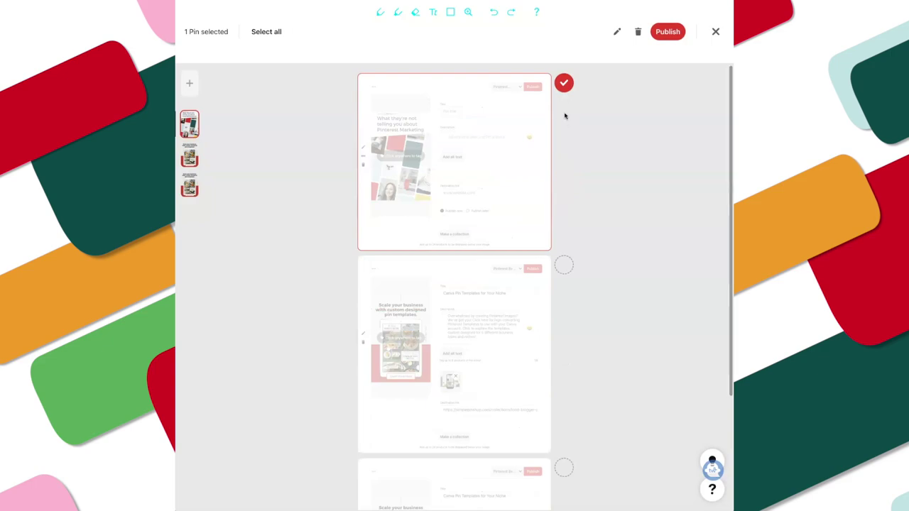
left_click(493, 245)
Publish the duplicate Canva Pin Templates for Your Niche draft that carries the single tagged product
scroll(493, 247, "down", 5)
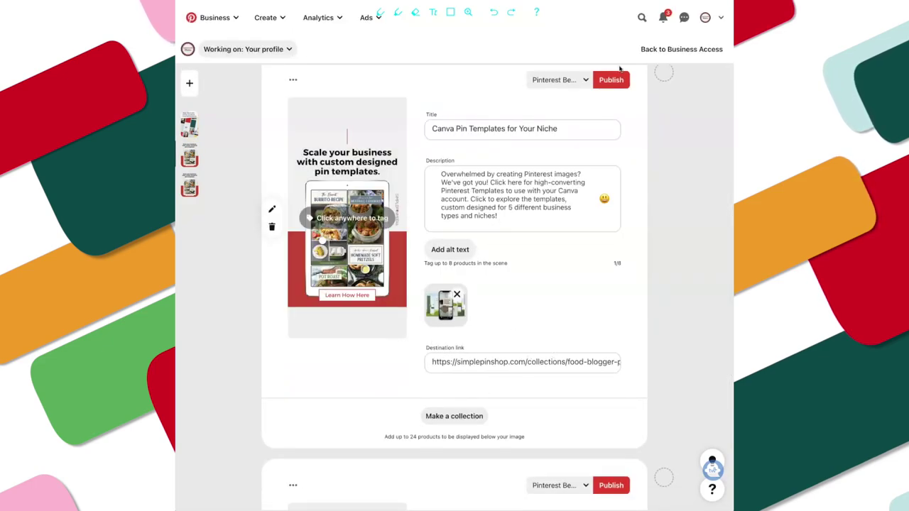
left_click(612, 80)
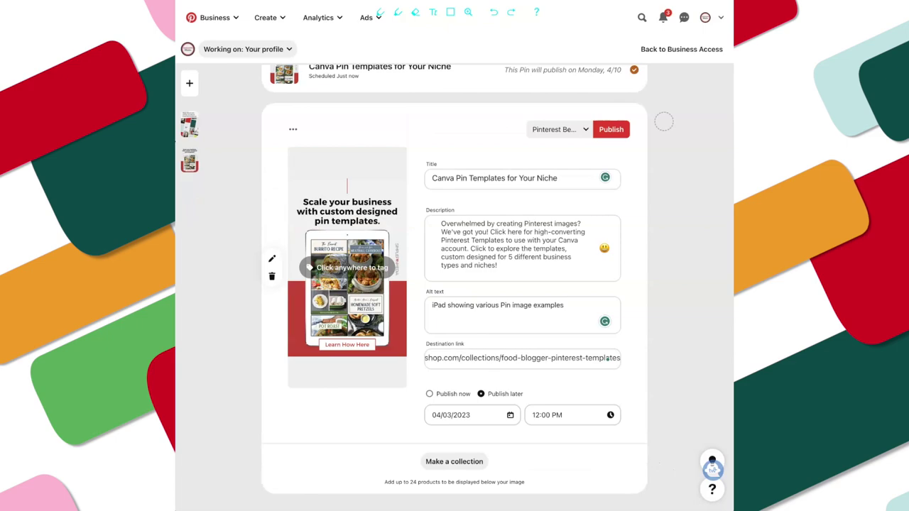
scroll(497, 356, "up", 2)
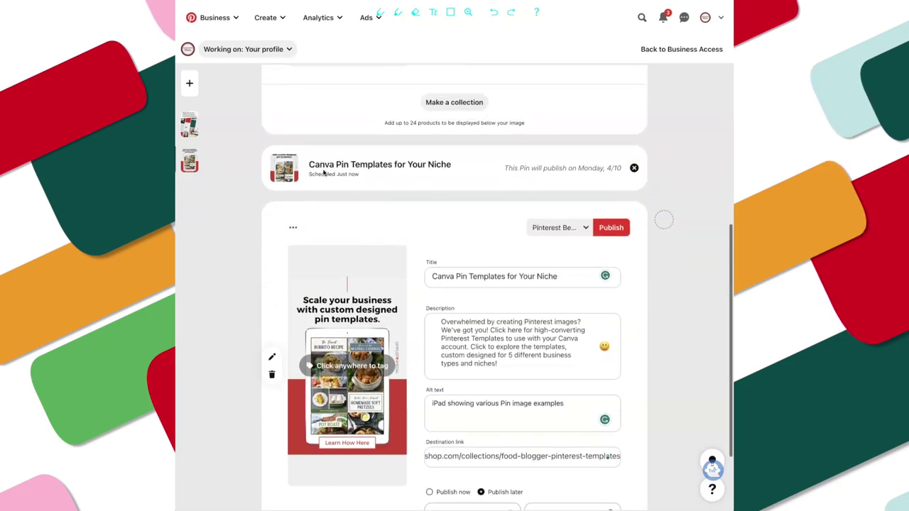